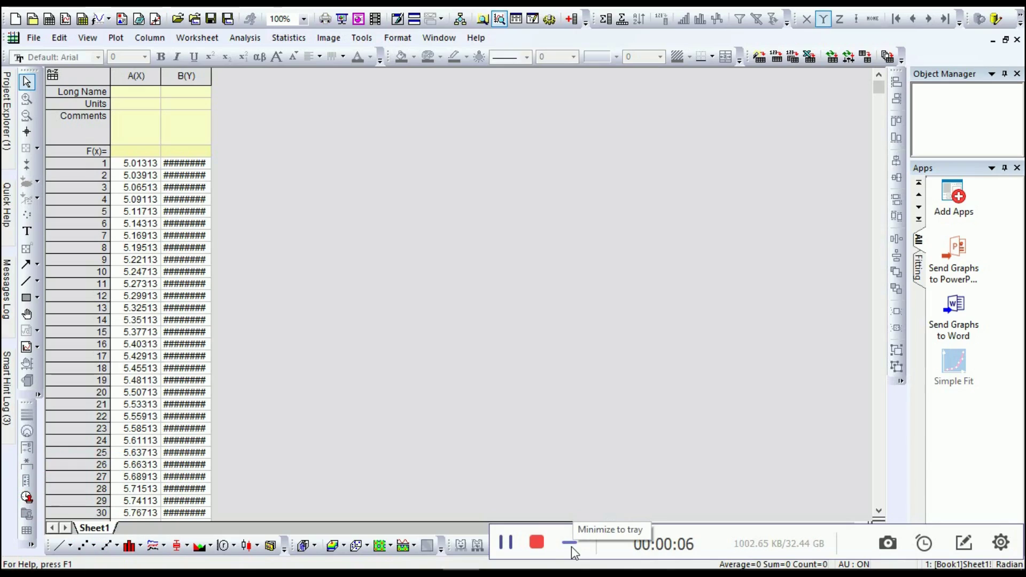
Plot the whole worksheet as a line graph of B against A and open its page properties
click(570, 543)
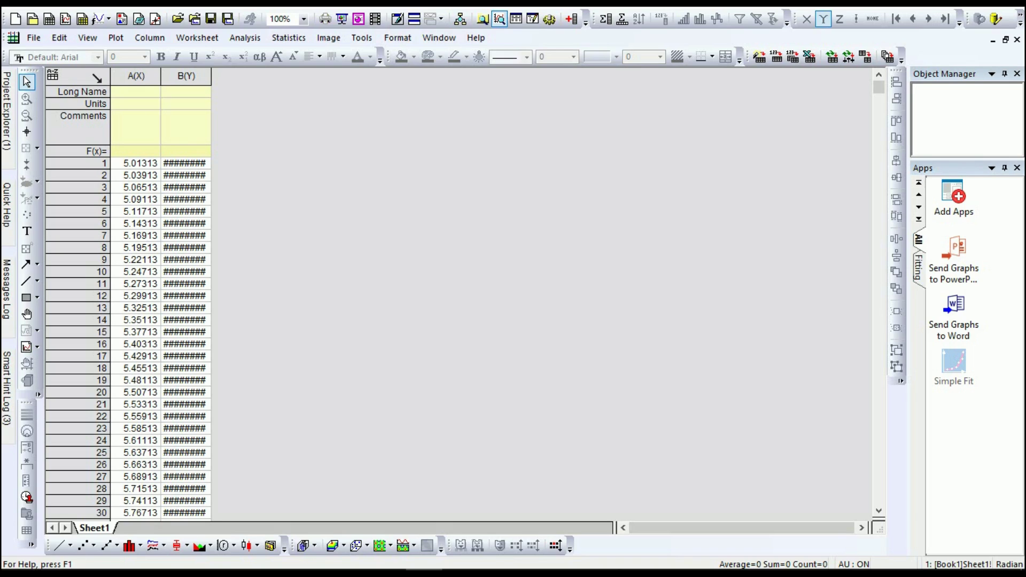
click(97, 78)
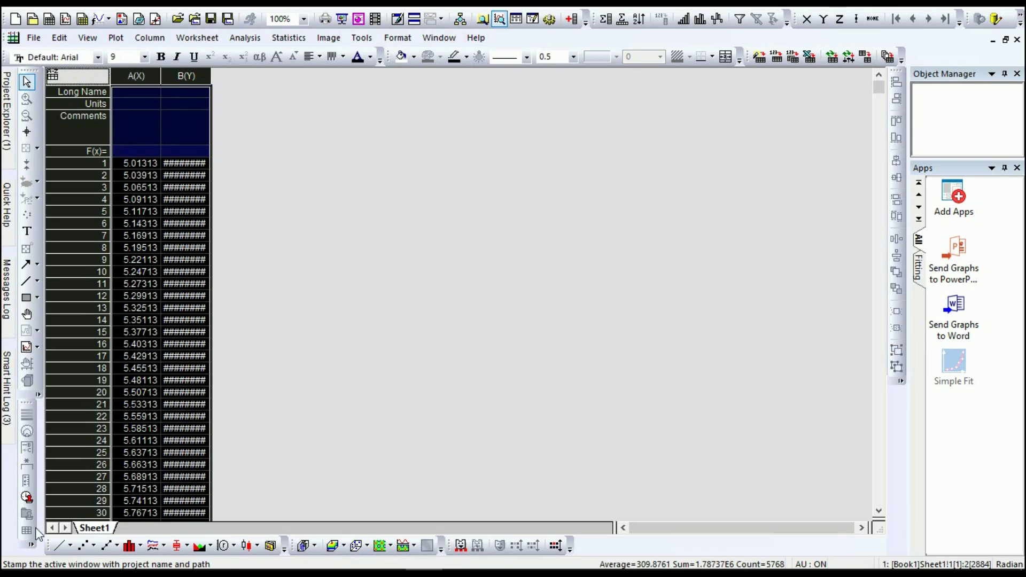
click(58, 547)
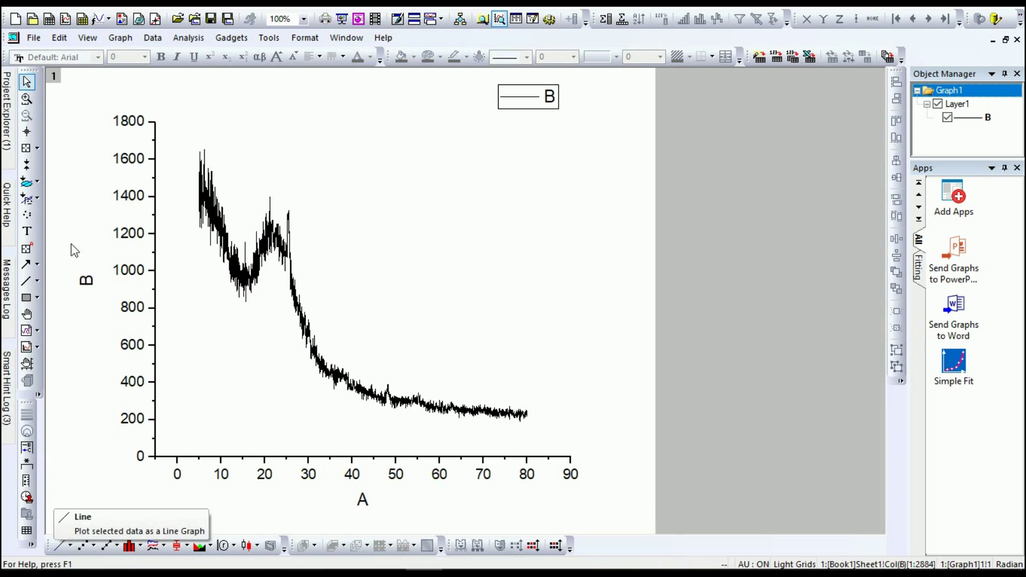
double_click(88, 277)
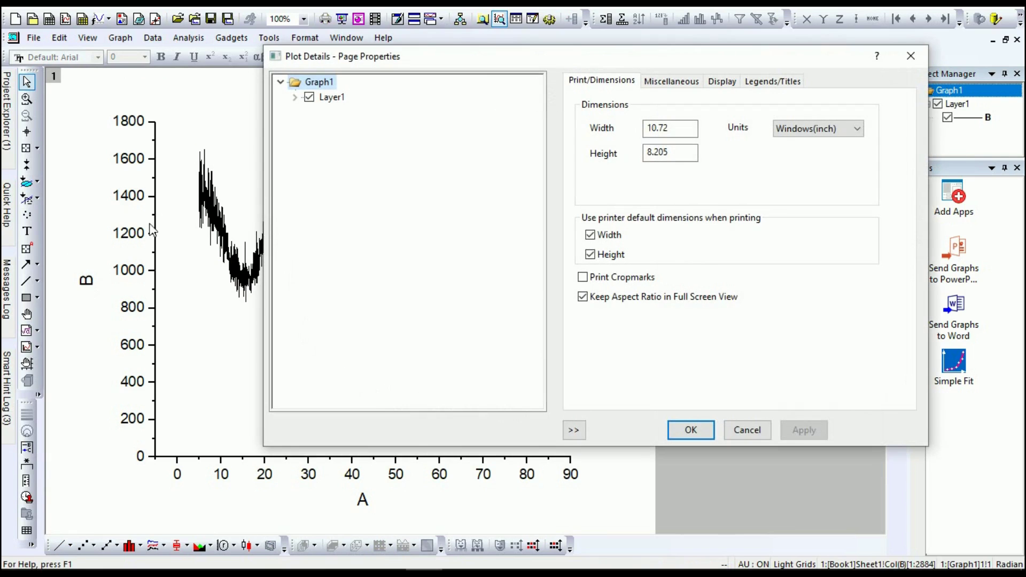
Close page properties and retitle the Y axis 'Counts'
click(911, 55)
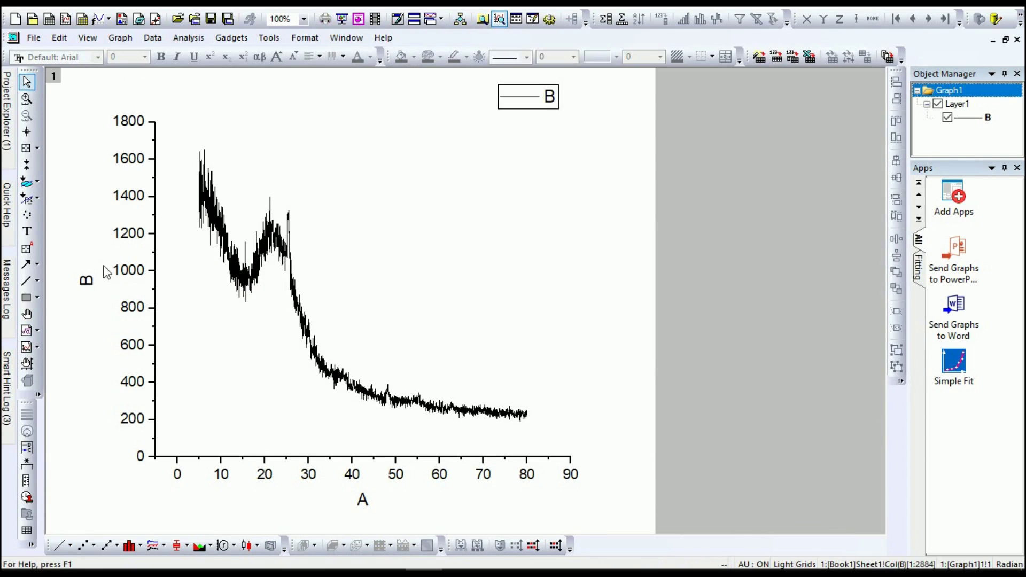
double_click(93, 278)
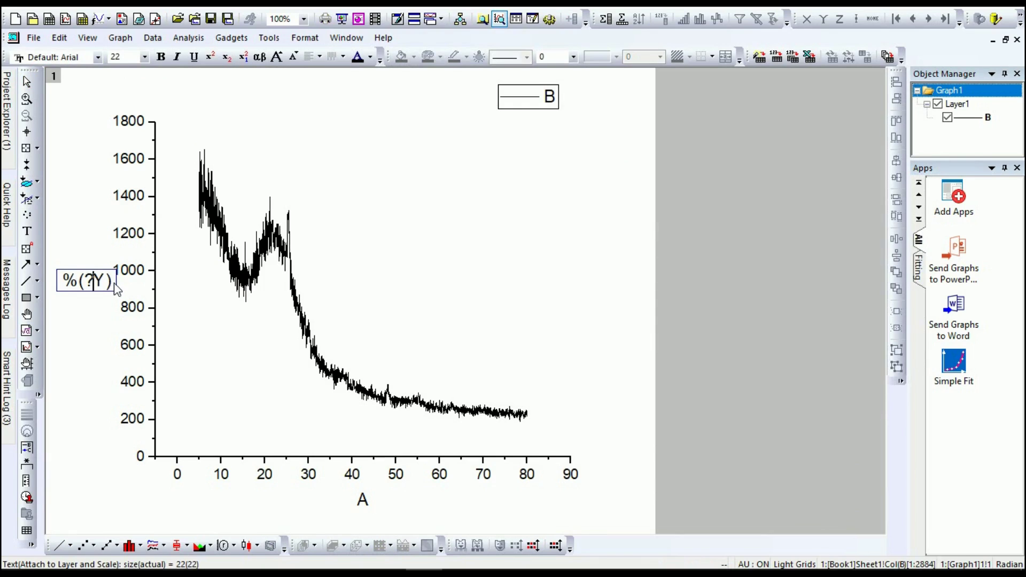
drag(117, 289, 63, 286)
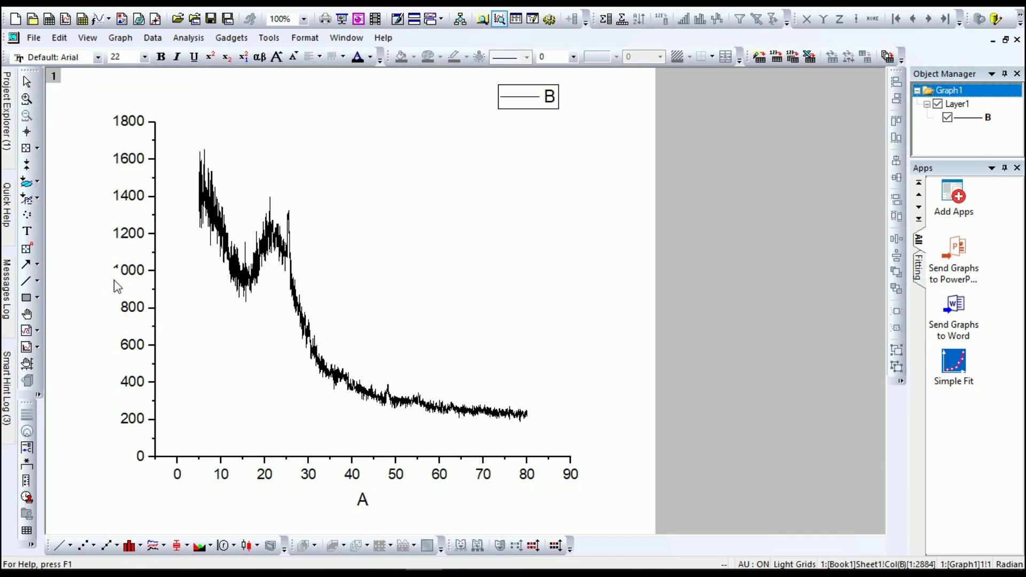
click(198, 318)
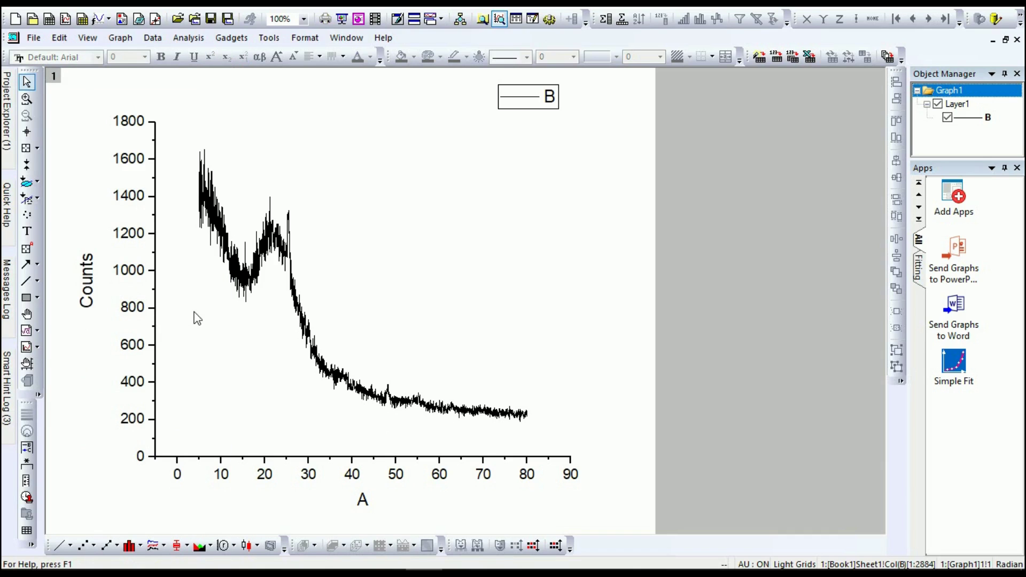
Retitle the X axis '2θ (degree)', inserting θ from the Symbol Map
double_click(367, 503)
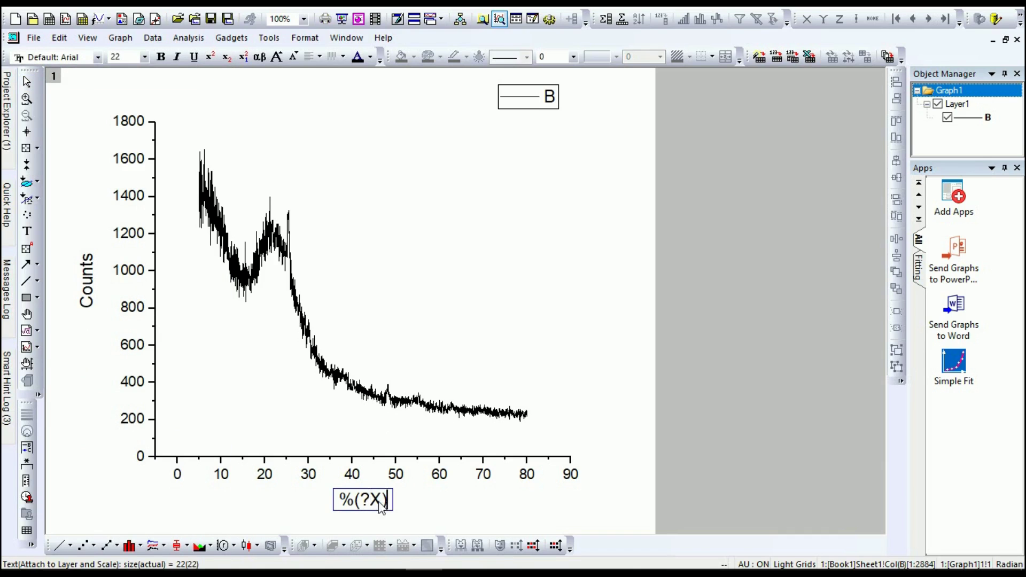
drag(358, 506, 335, 505)
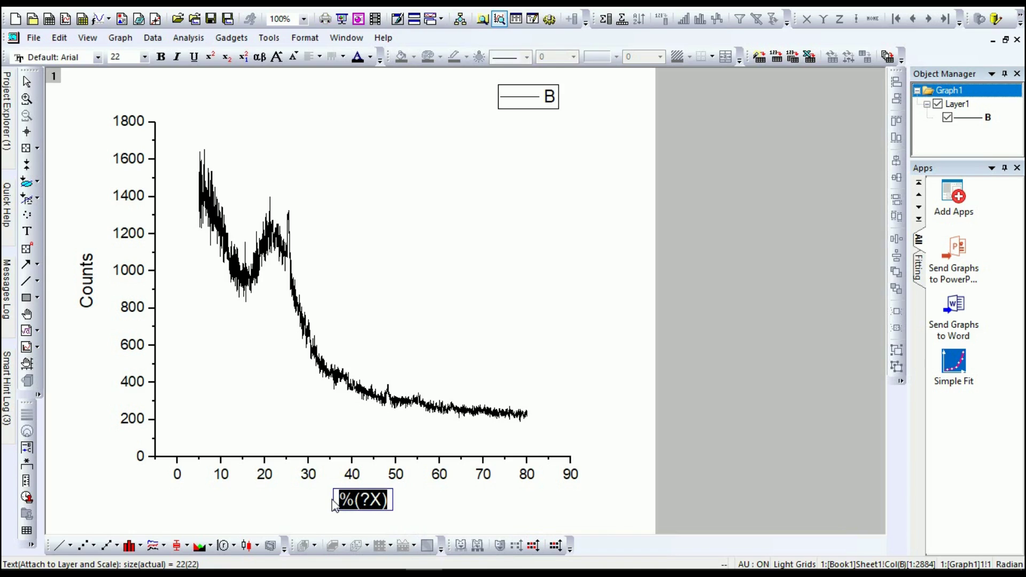
text(2)
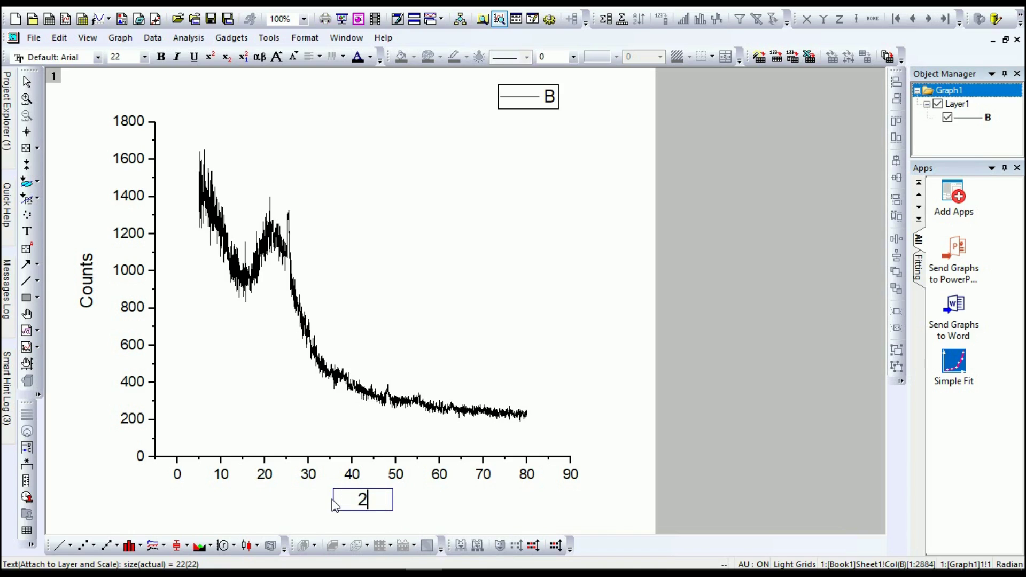
right_click(373, 503)
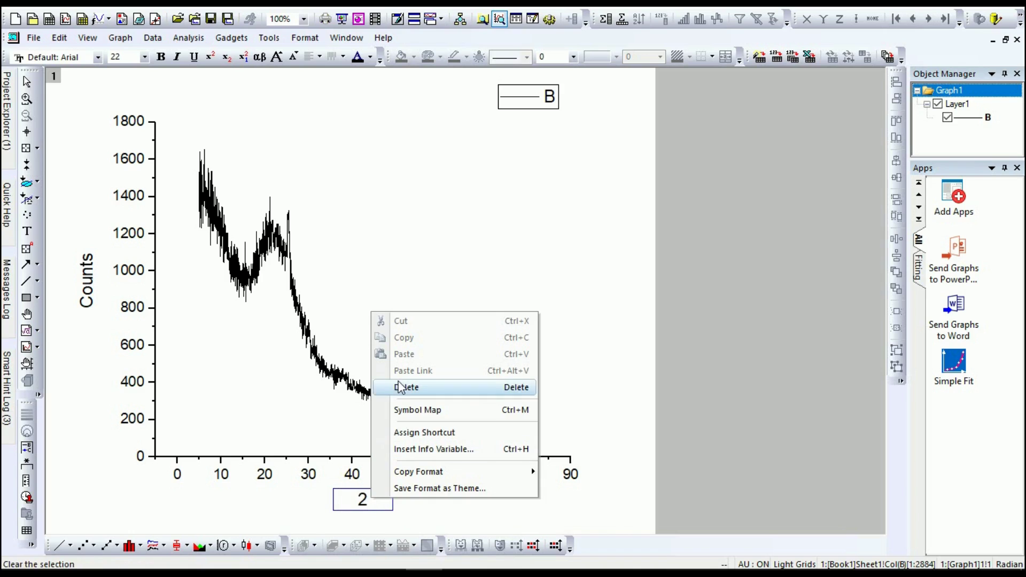
click(403, 411)
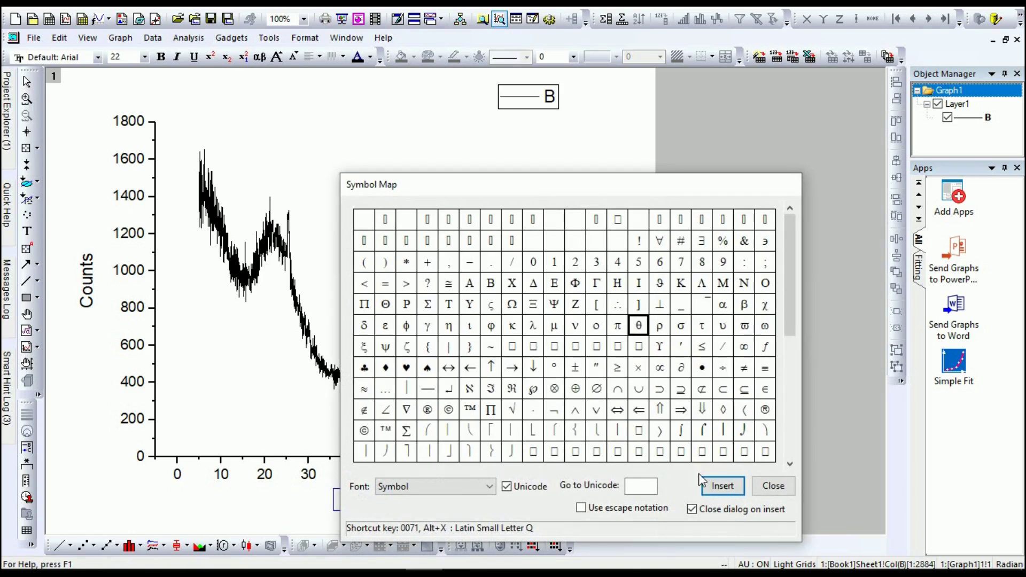
click(702, 483)
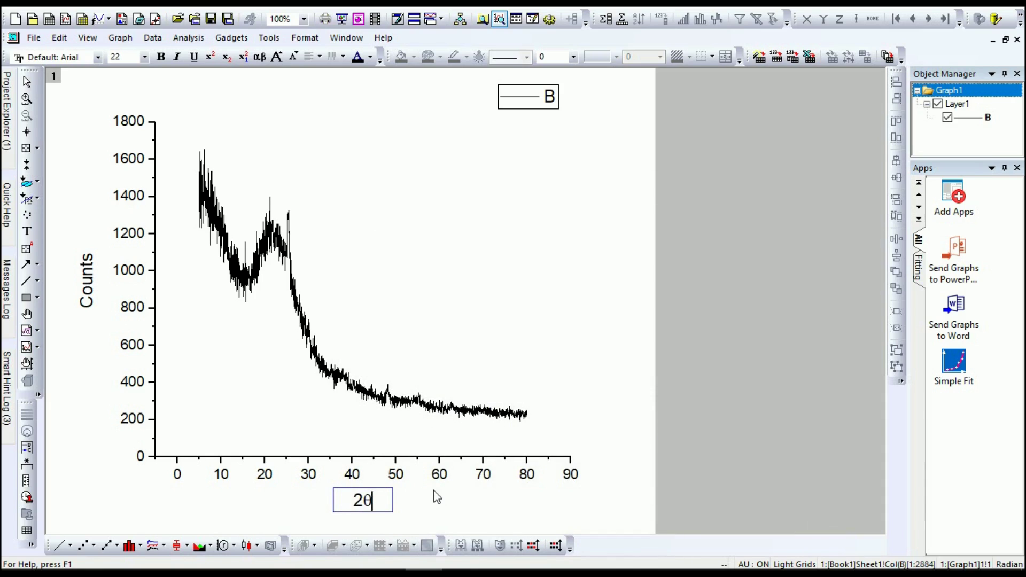
text((degree))
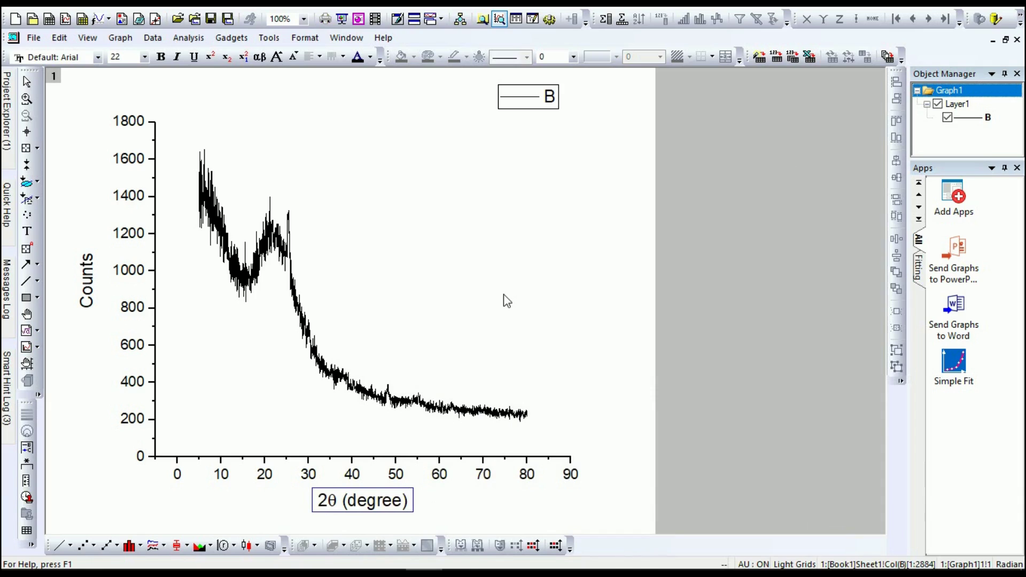
click(504, 295)
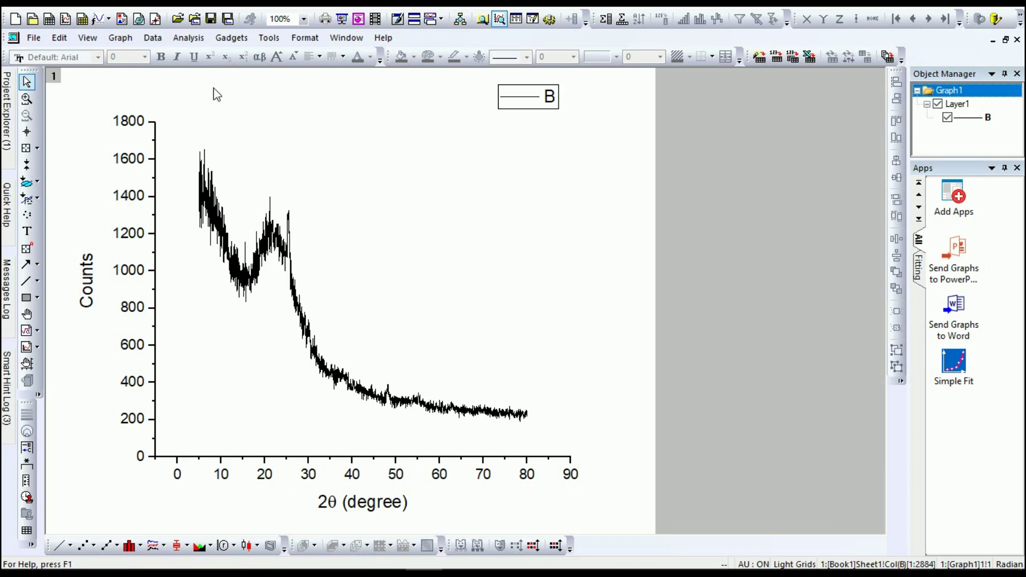
Open the Smooth dialog for curve B from the Analysis menu
click(196, 41)
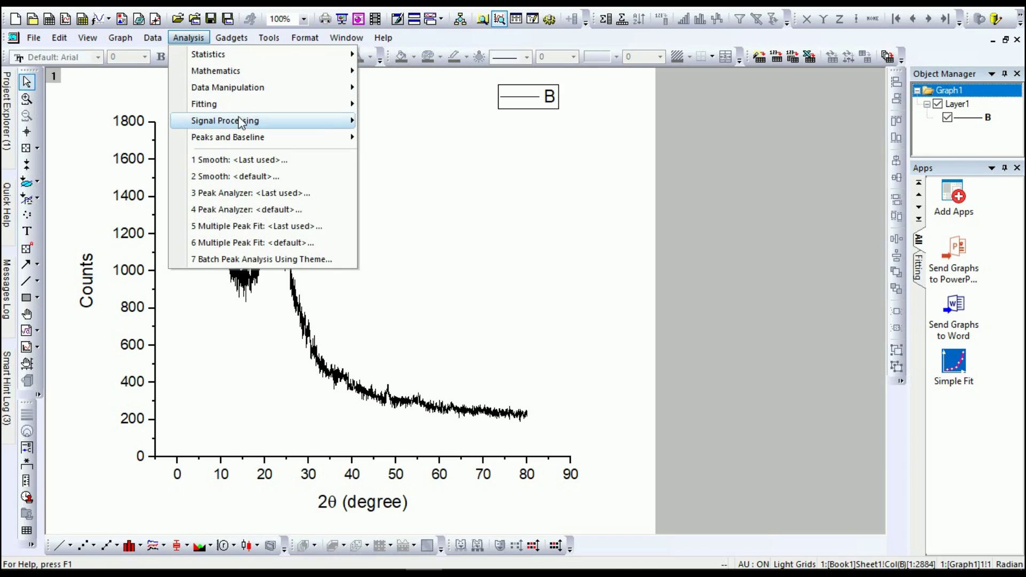
mouse_move(226, 120)
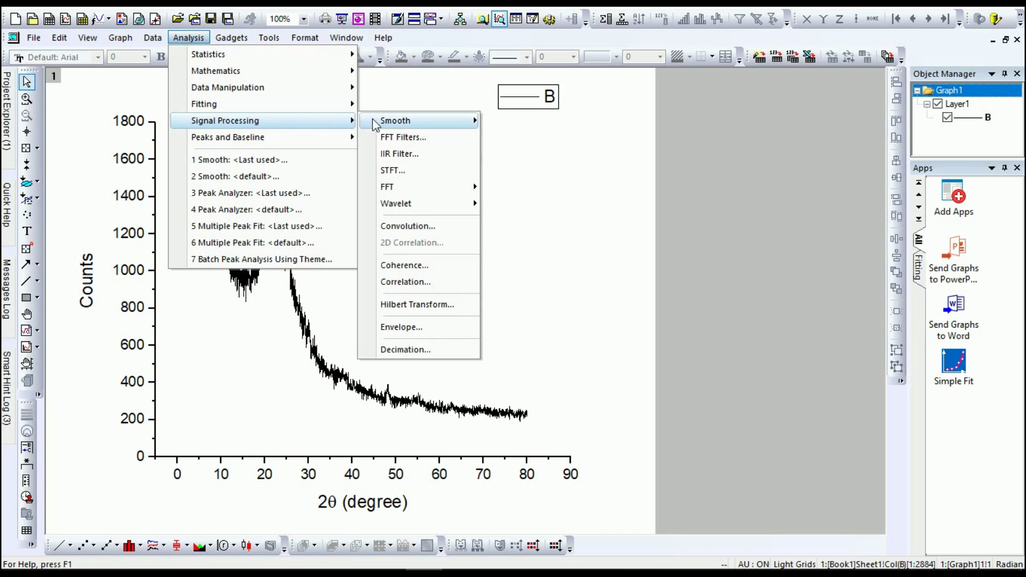
mouse_move(396, 120)
click(531, 144)
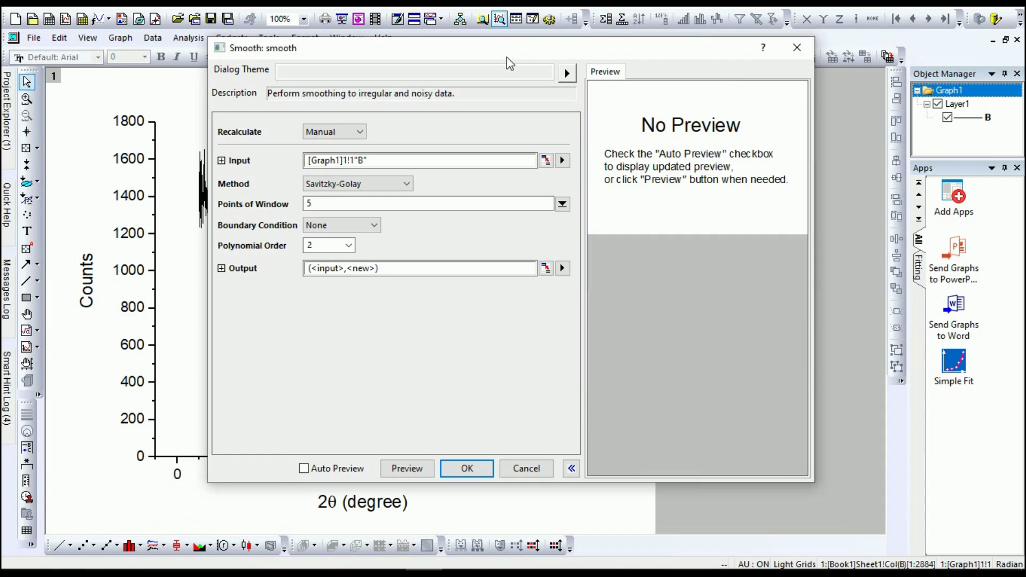
Turn on Auto Preview and zoom the smoothing preview into the 15–32 range
drag(507, 58, 486, 53)
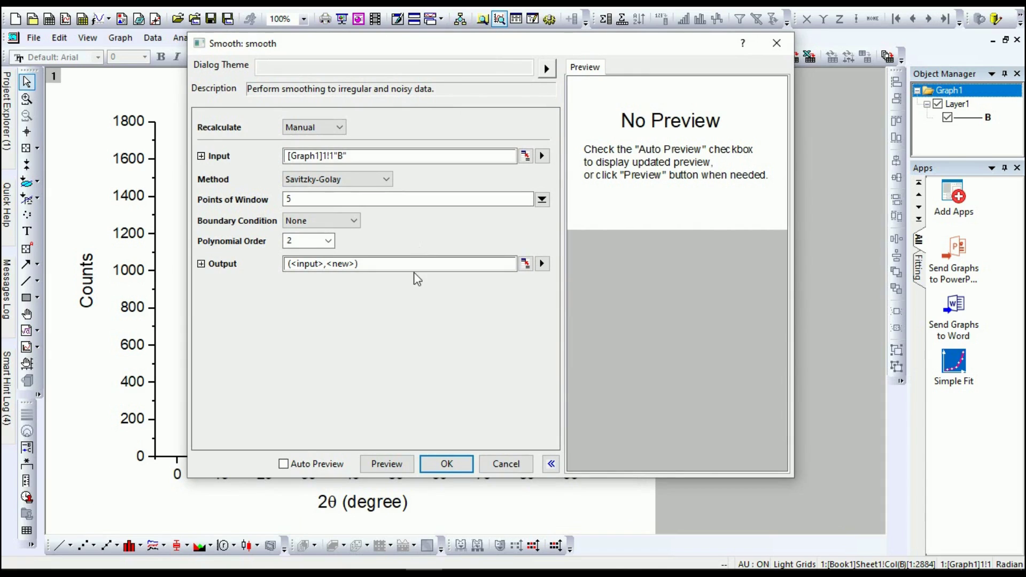
click(283, 465)
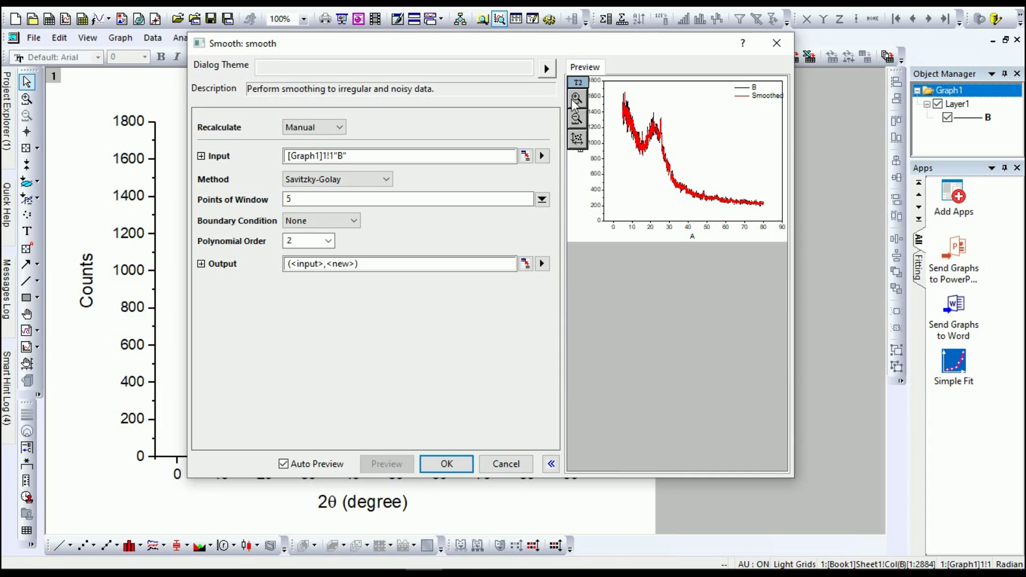
click(576, 99)
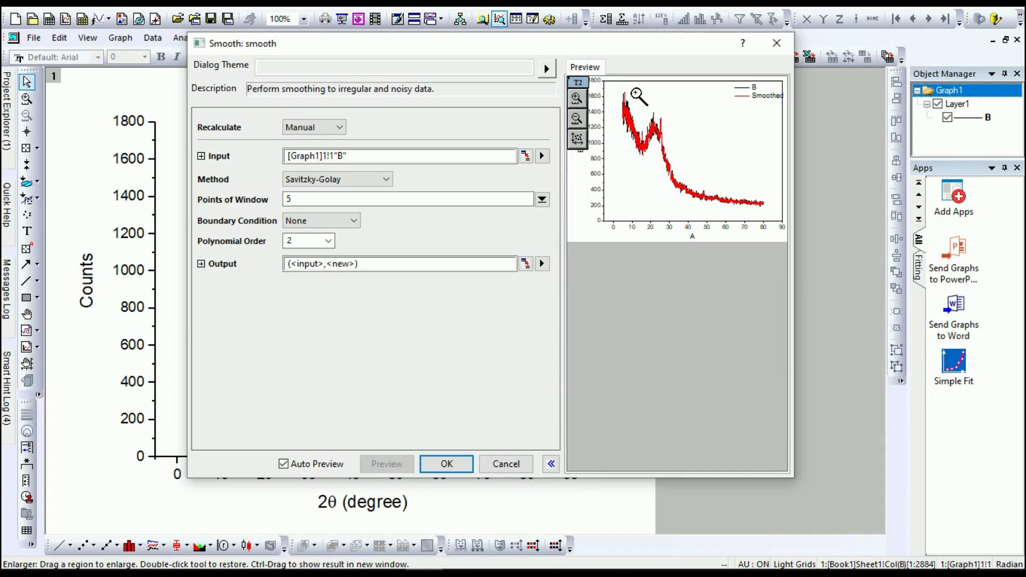
drag(636, 93, 688, 190)
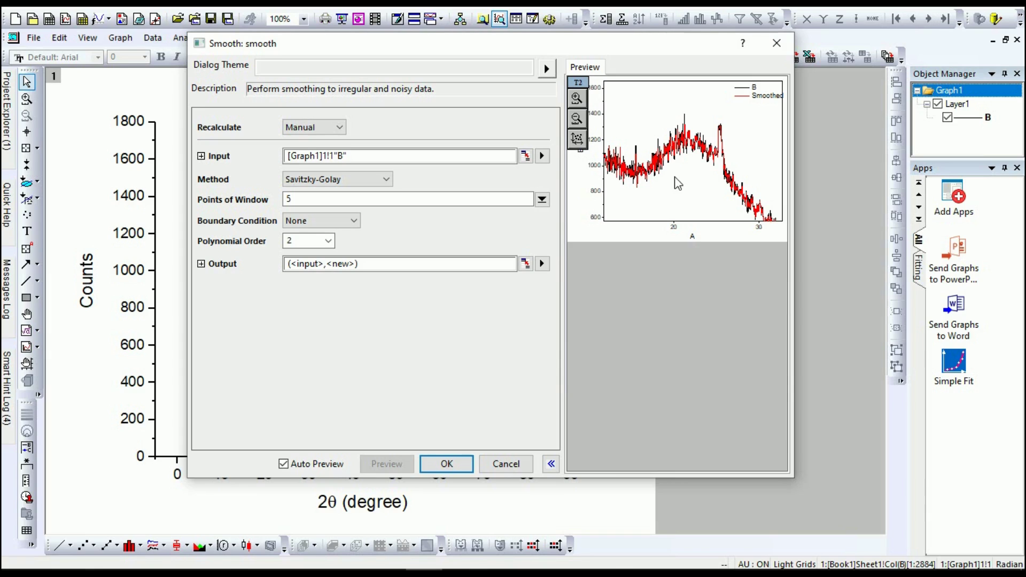
Set smoothing to Adjacent-Averaging with a 30-point window, previewing the full data range
click(577, 138)
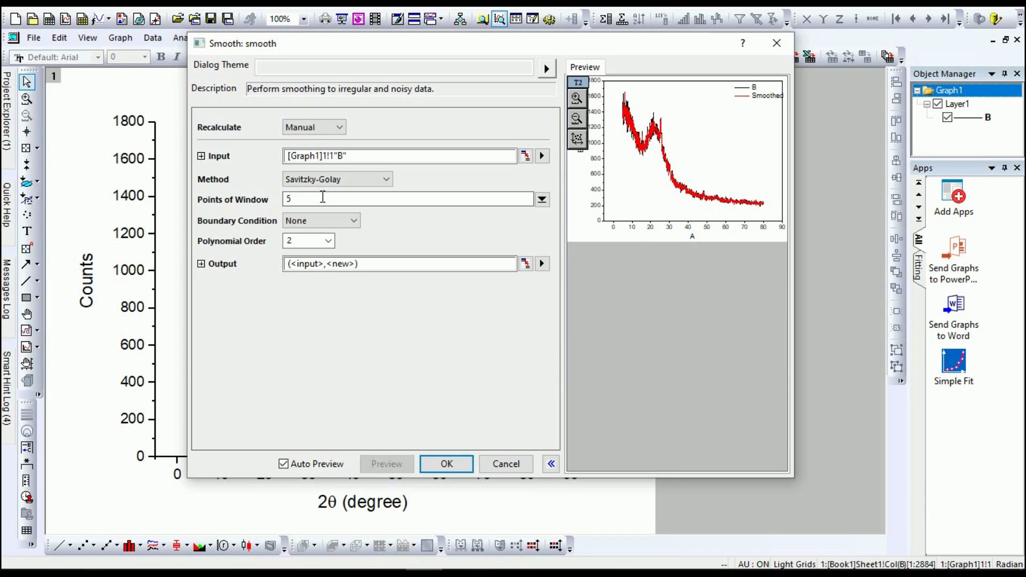
click(323, 197)
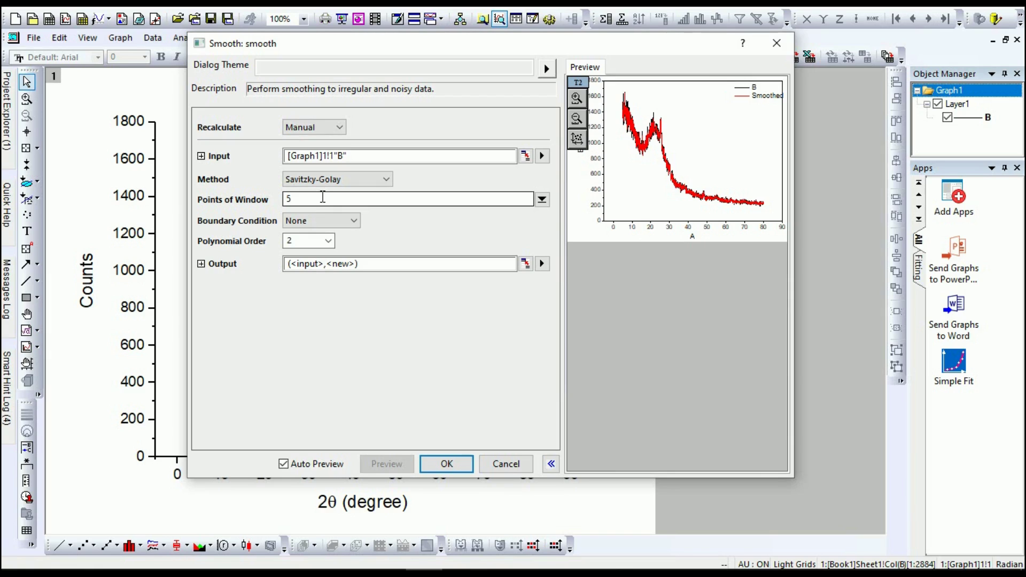
click(334, 182)
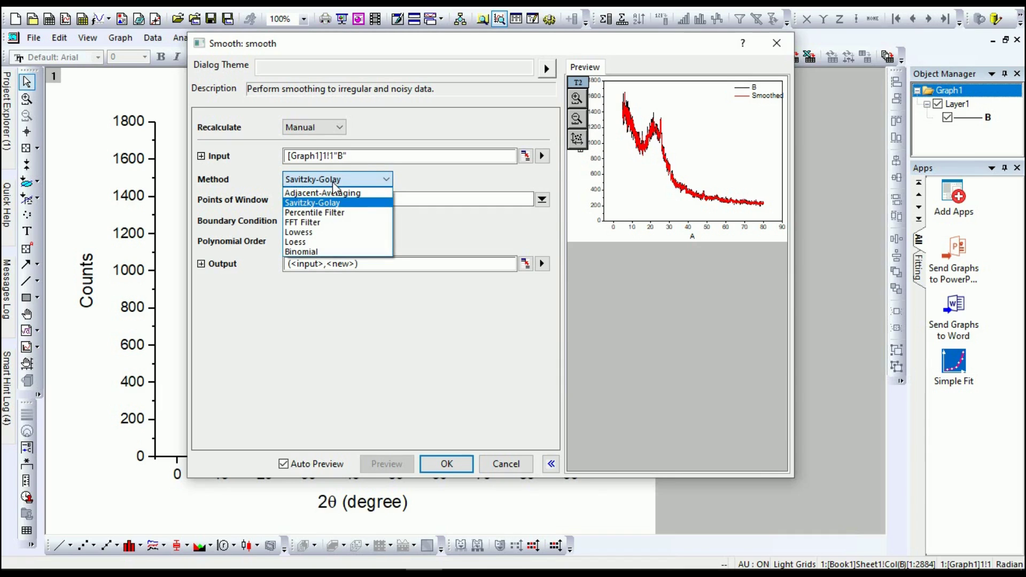
click(332, 192)
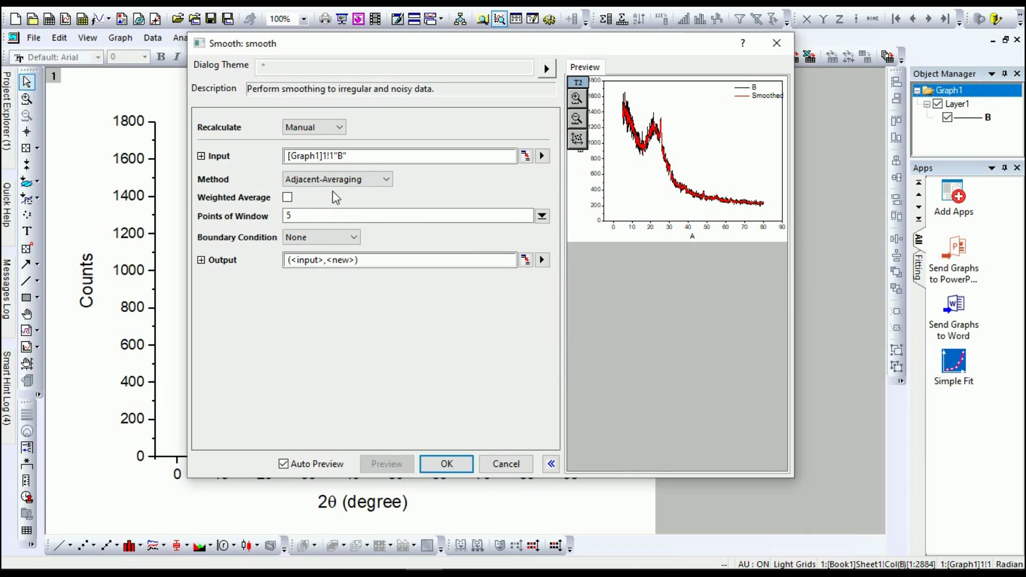
double_click(307, 213)
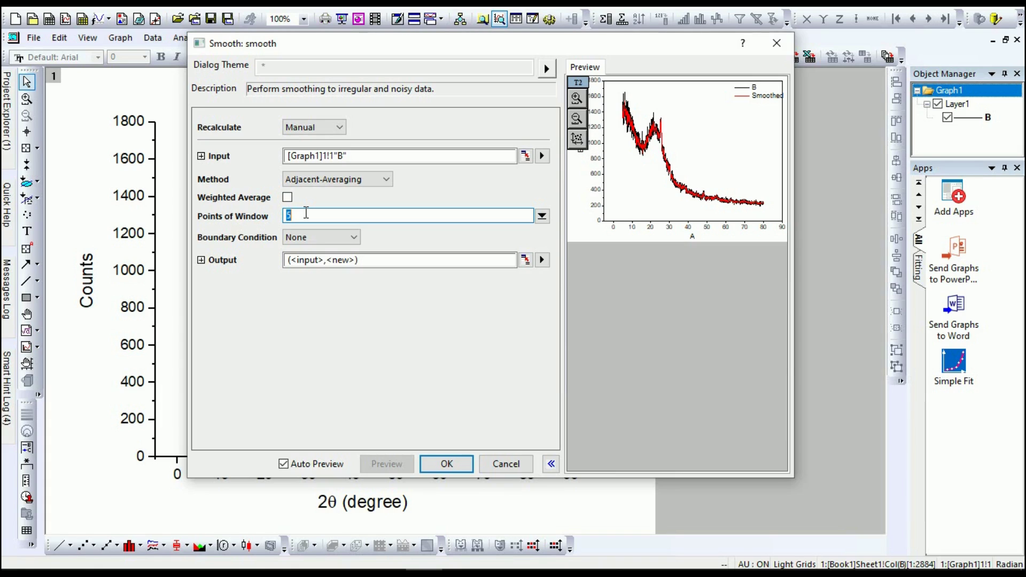
text(30)
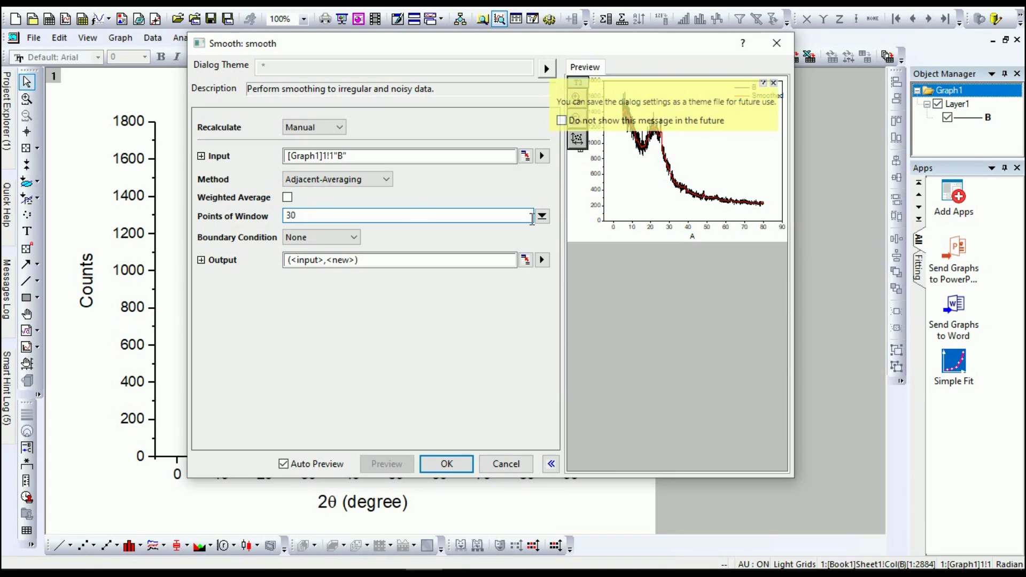
click(775, 83)
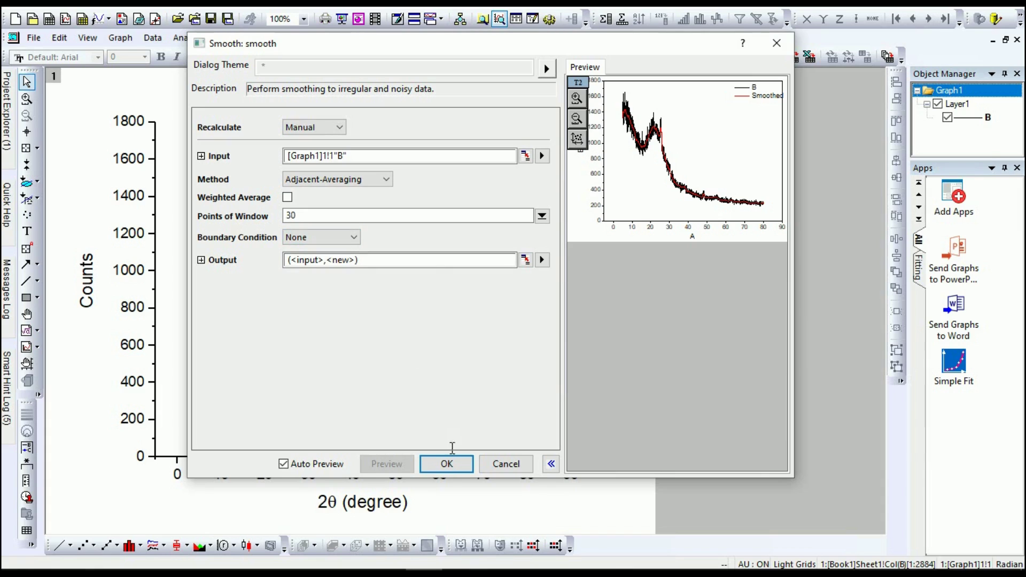
Apply the 30-point smoothing and open the Book1 worksheet from Project Explorer
click(447, 464)
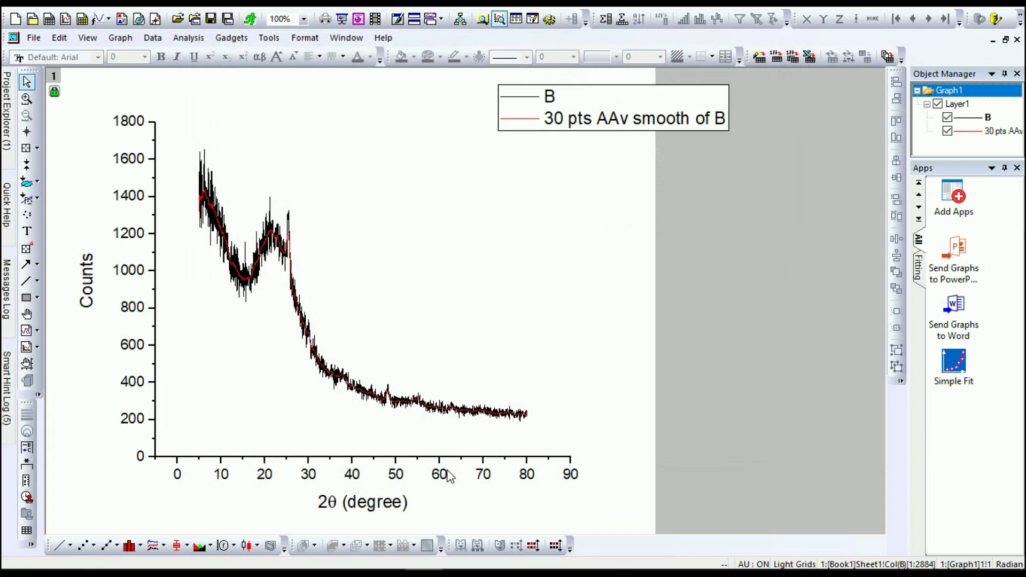
click(6, 112)
click(6, 112)
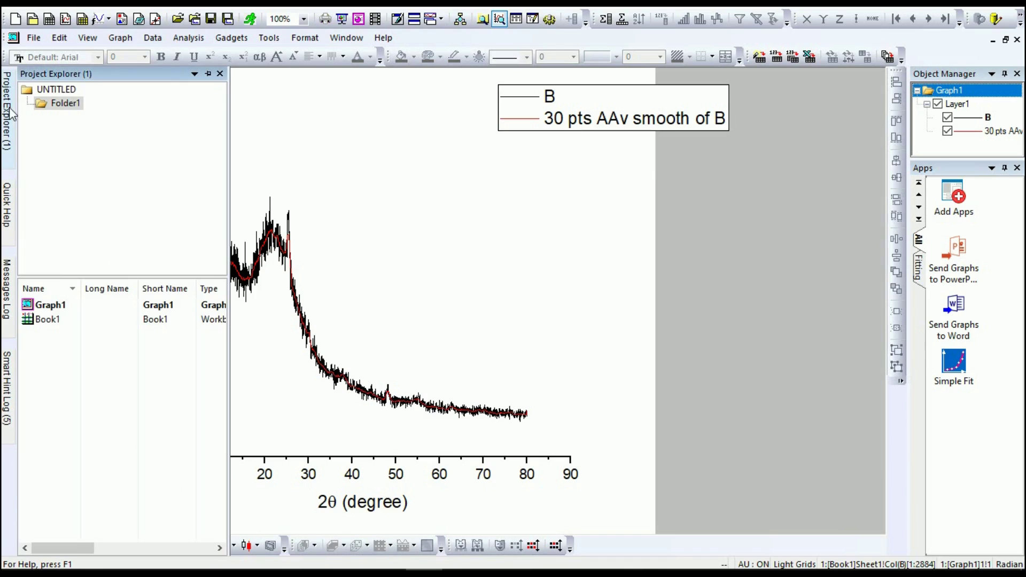
double_click(48, 320)
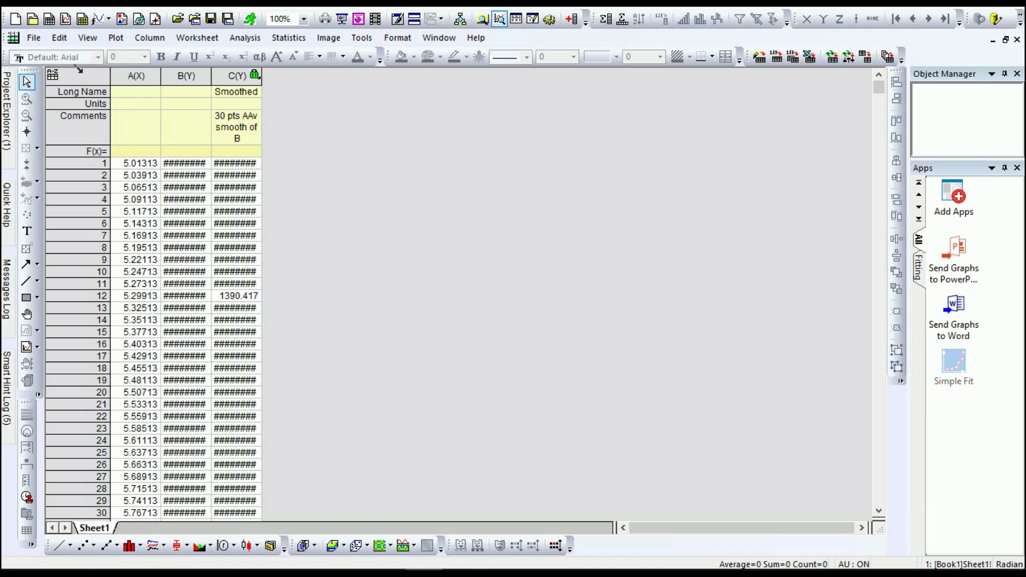
Plot all worksheet columns as Stacked Lines by Y Offsets
click(79, 70)
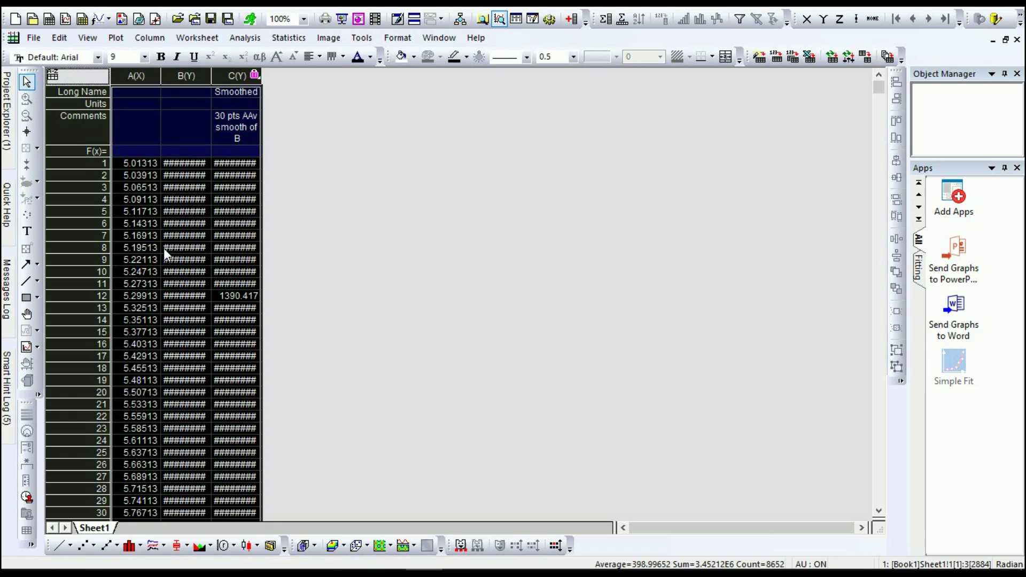
click(166, 545)
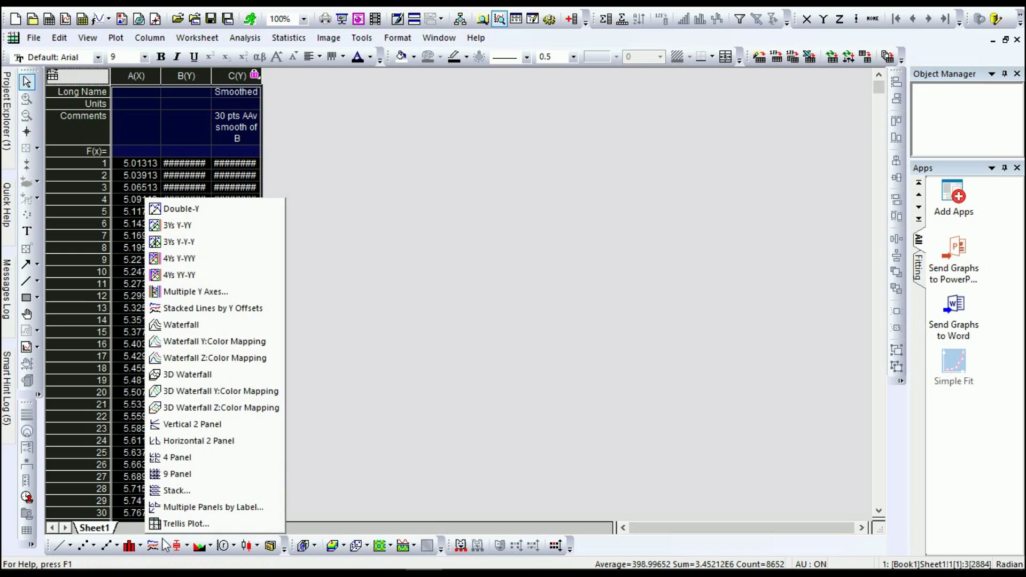
click(229, 310)
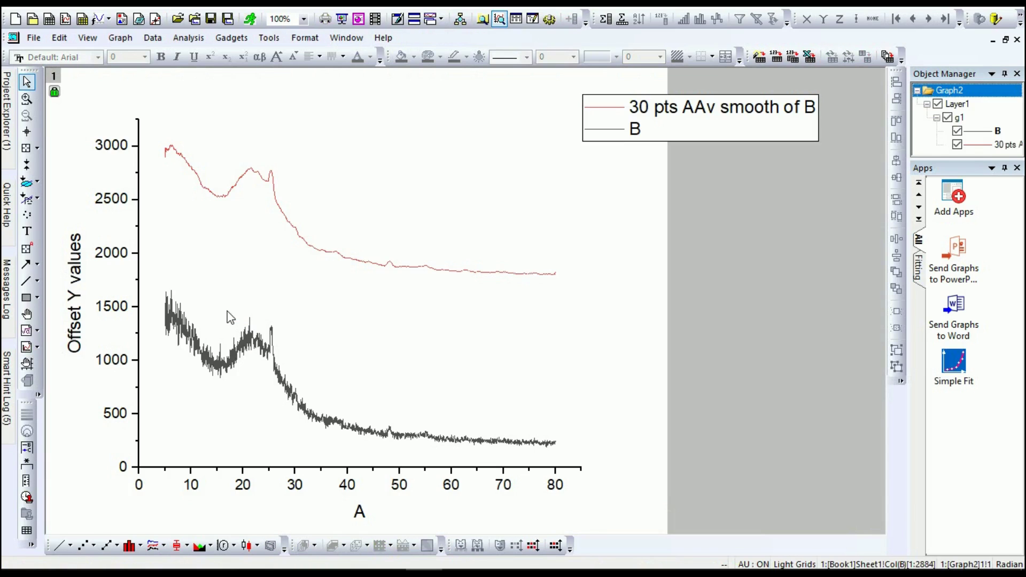